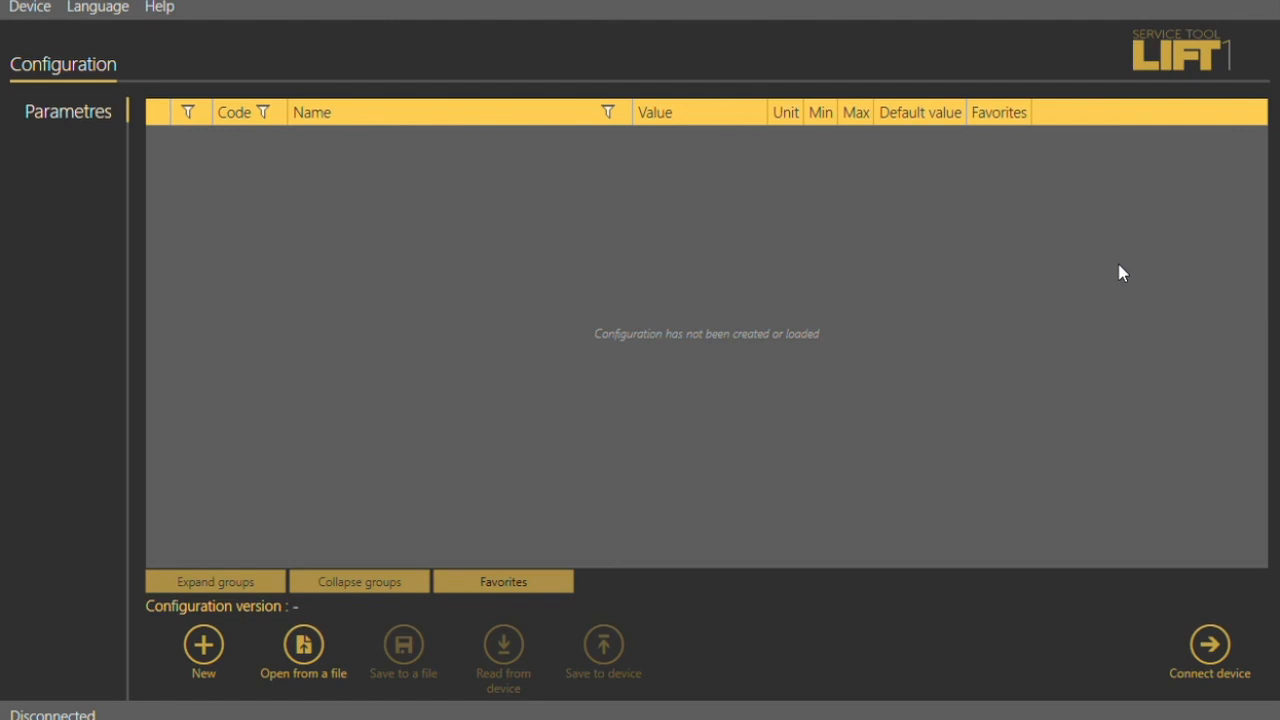
# - Connect to the device on port COM9
pyautogui.click(1212, 648)
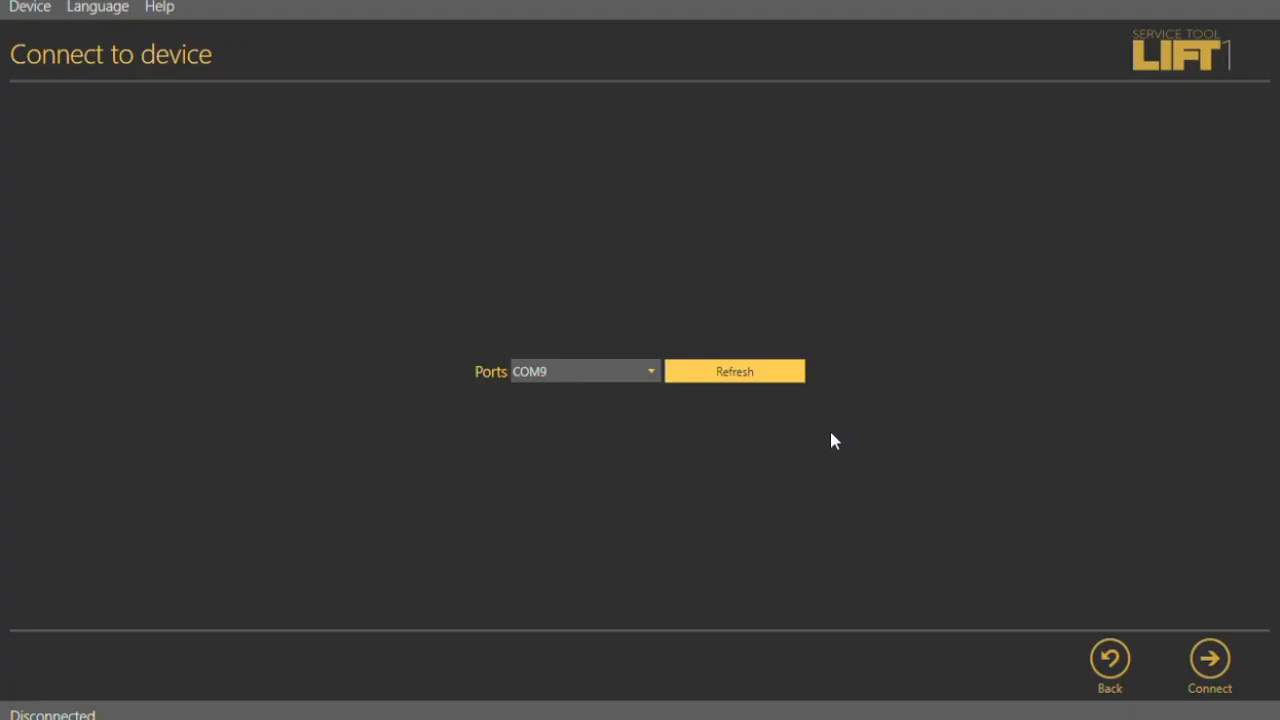
pyautogui.click(1219, 663)
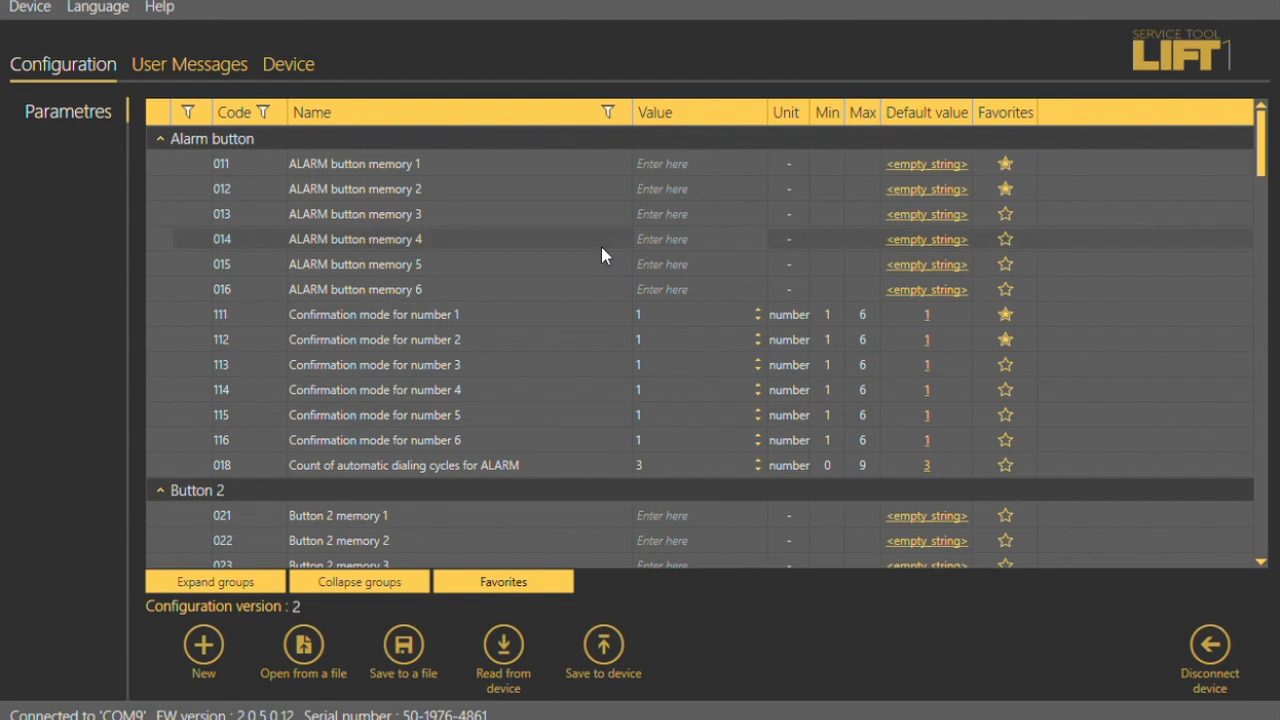
# - Enter a phone number in ALARM button memory 1 and set Confirmation mode for number 1 to 3
pyautogui.click(723, 174)
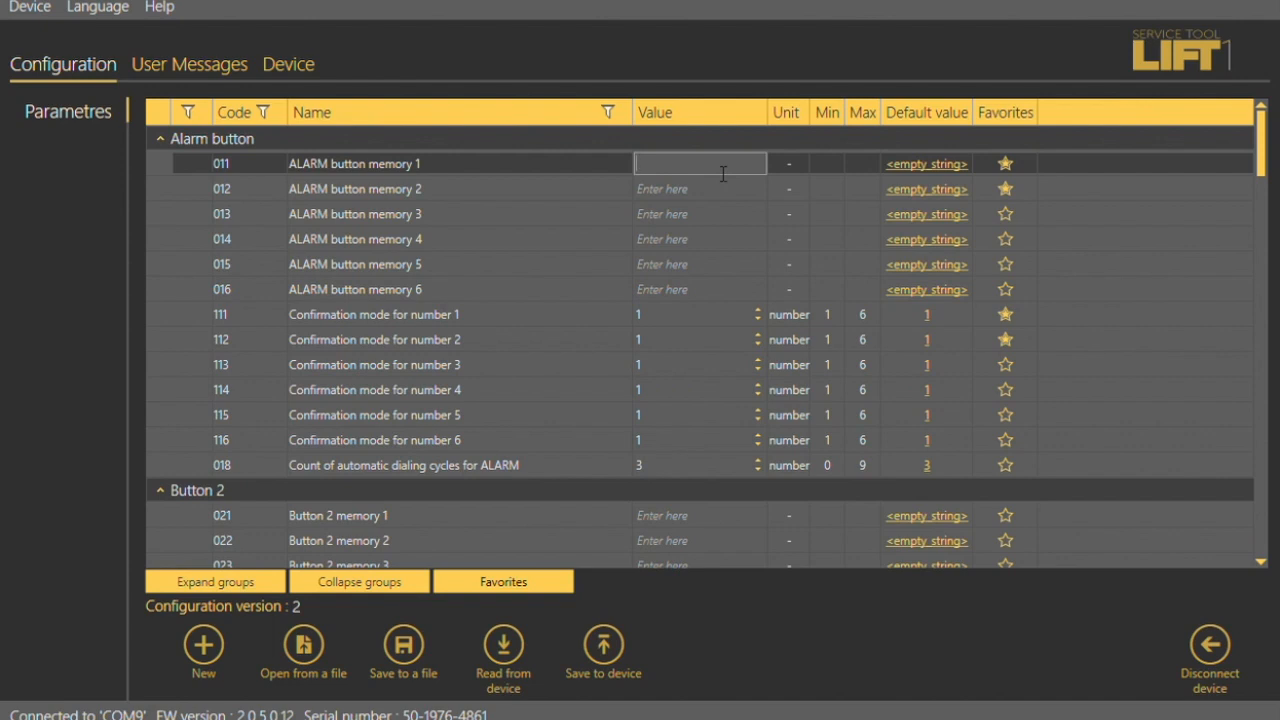
pyautogui.write('123456')
pyautogui.click(730, 190)
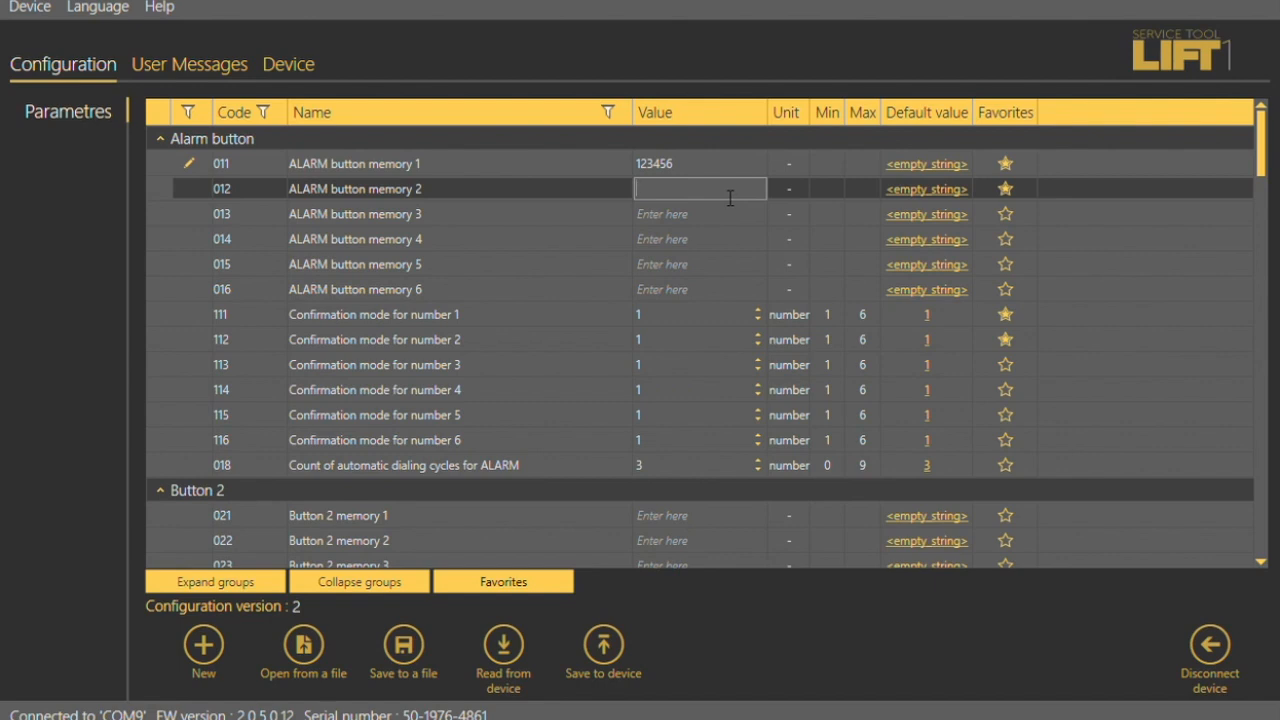
pyautogui.click(728, 182)
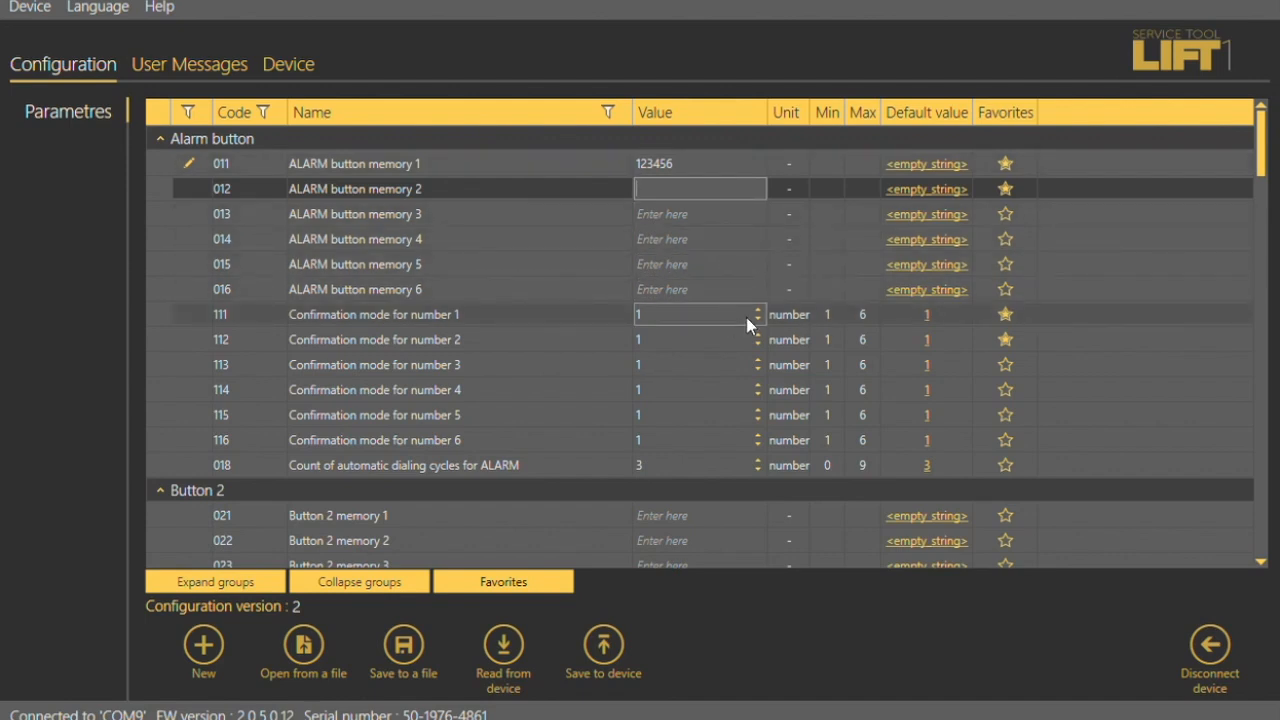
pyautogui.click(752, 317)
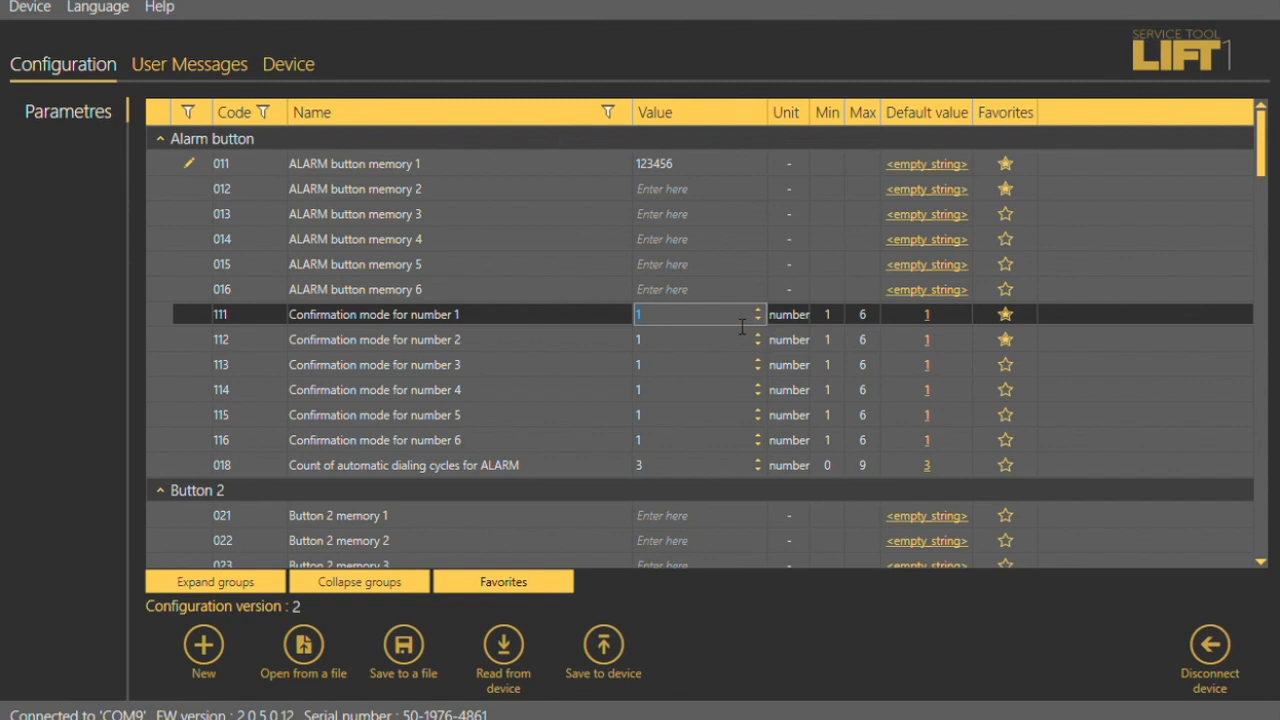
pyautogui.write('3')
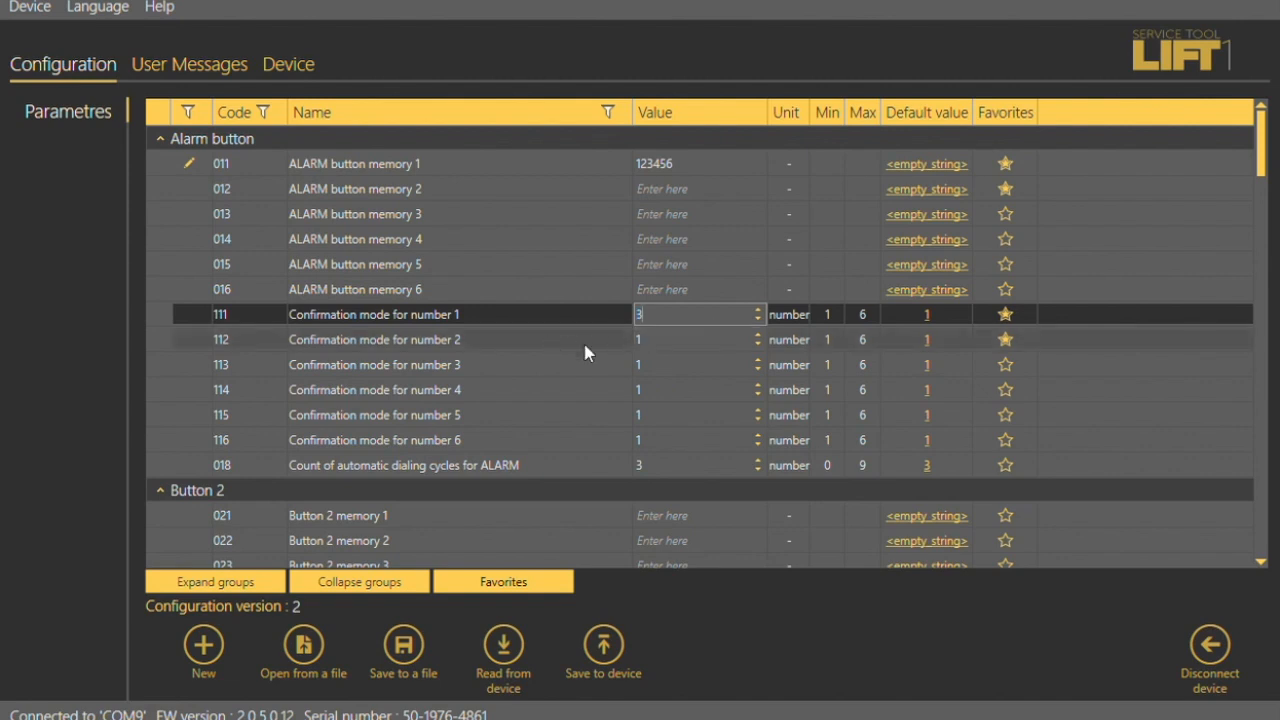
# - Set the Receiving volume in the Volume control group to 22
pyautogui.scroll(-6, 737, 451)
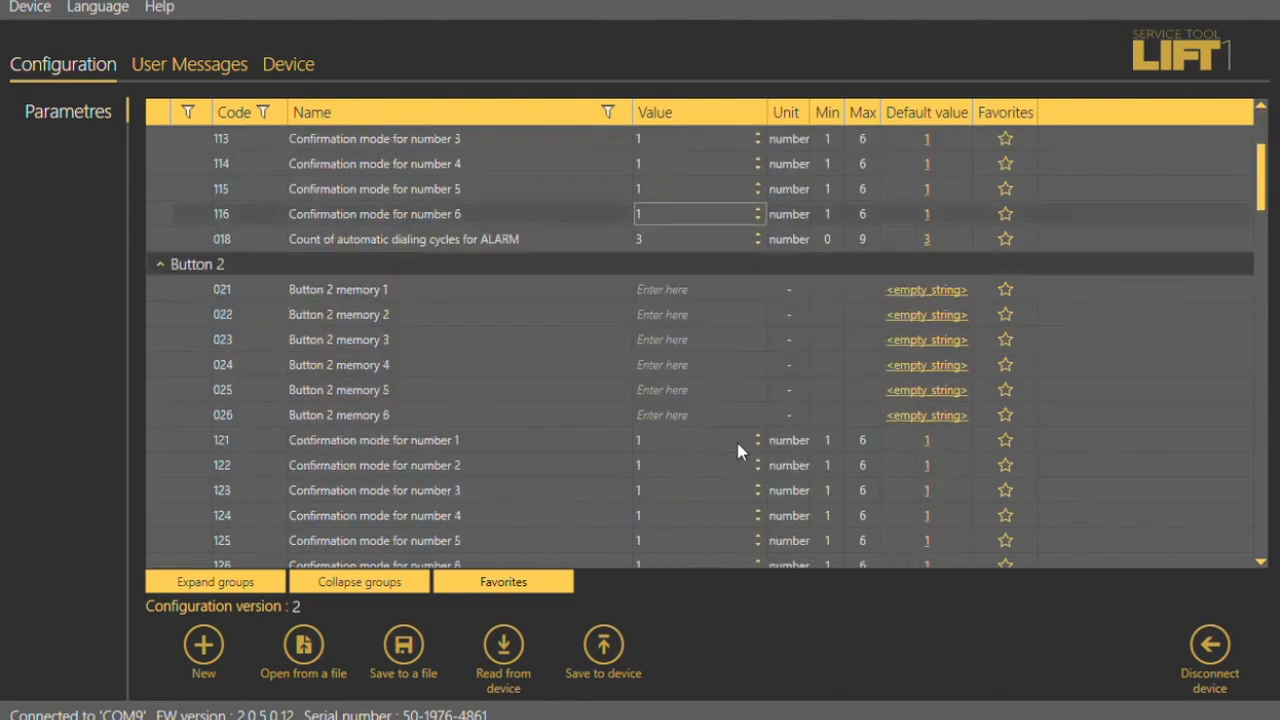
pyautogui.scroll(-6, 740, 452)
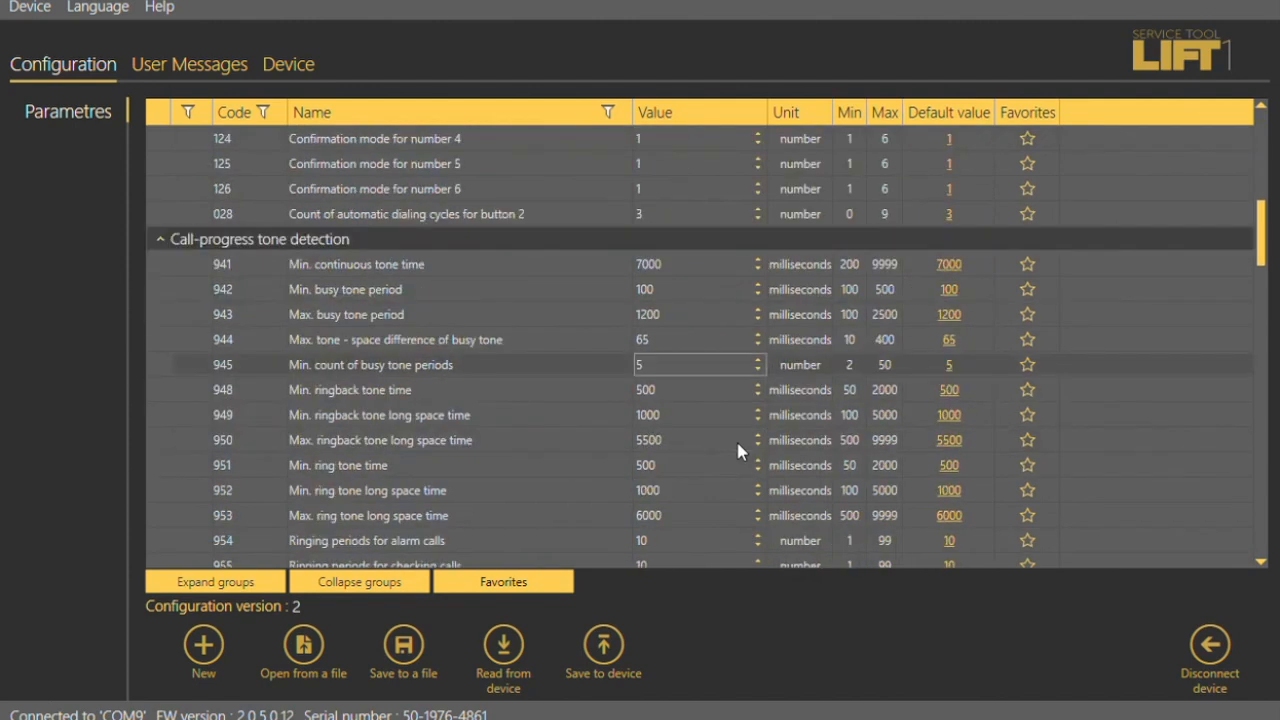
pyautogui.scroll(-8, 746, 452)
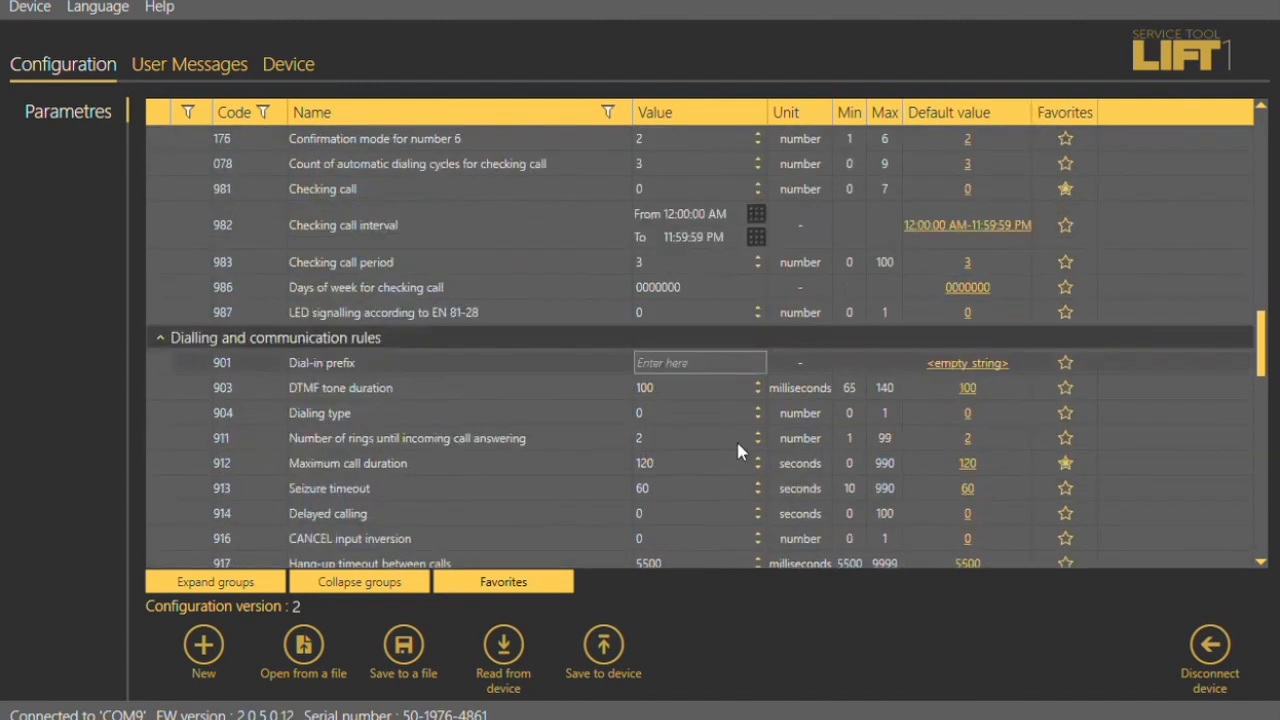
pyautogui.scroll(-10, 746, 453)
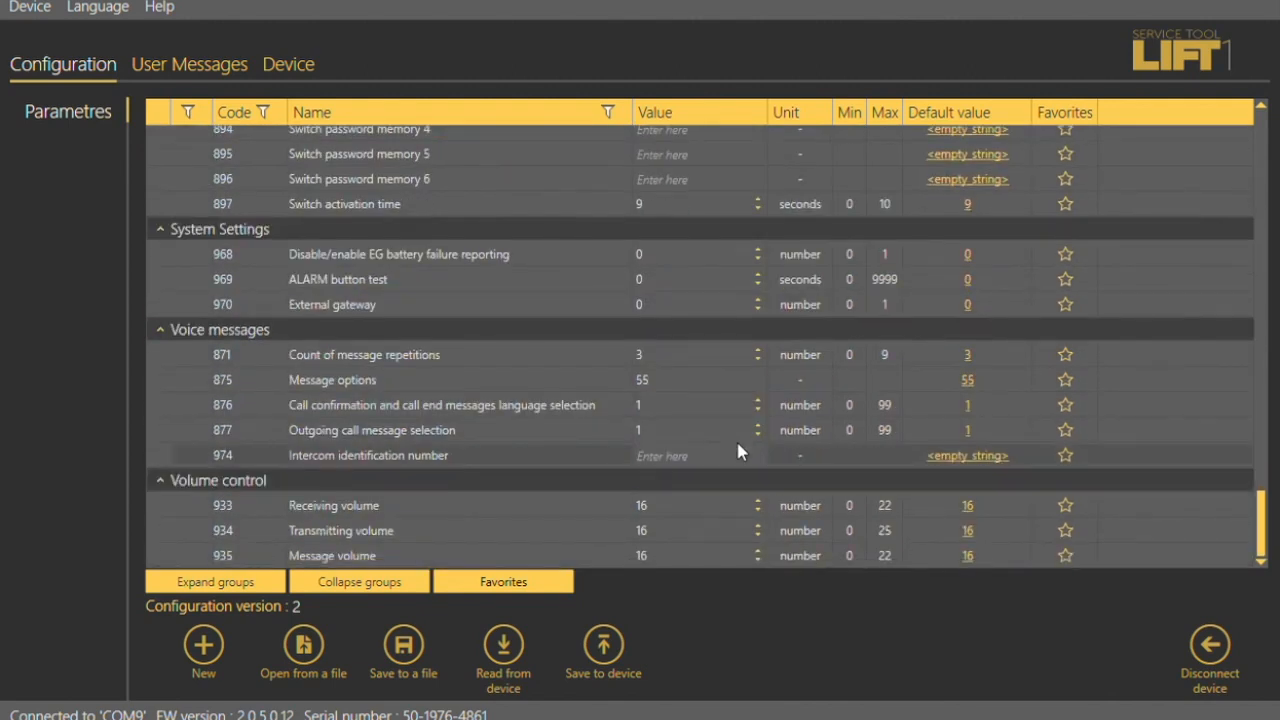
pyautogui.click(758, 507)
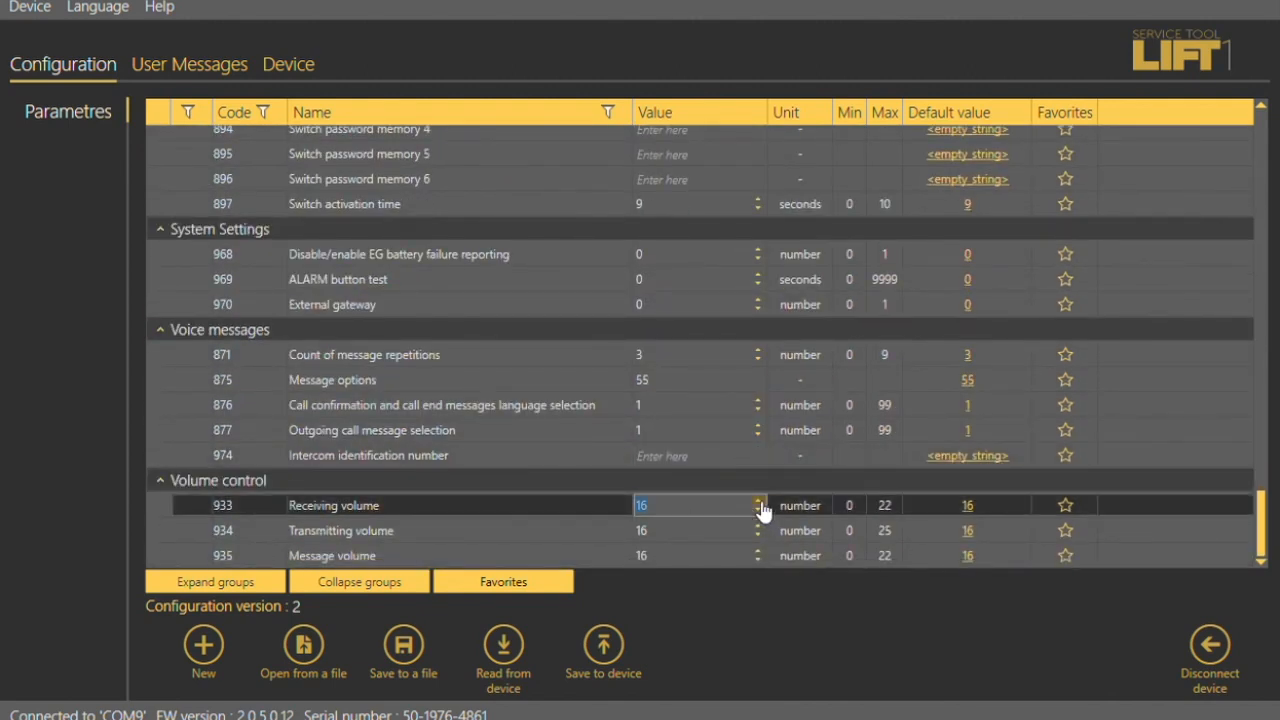
pyautogui.write('21')
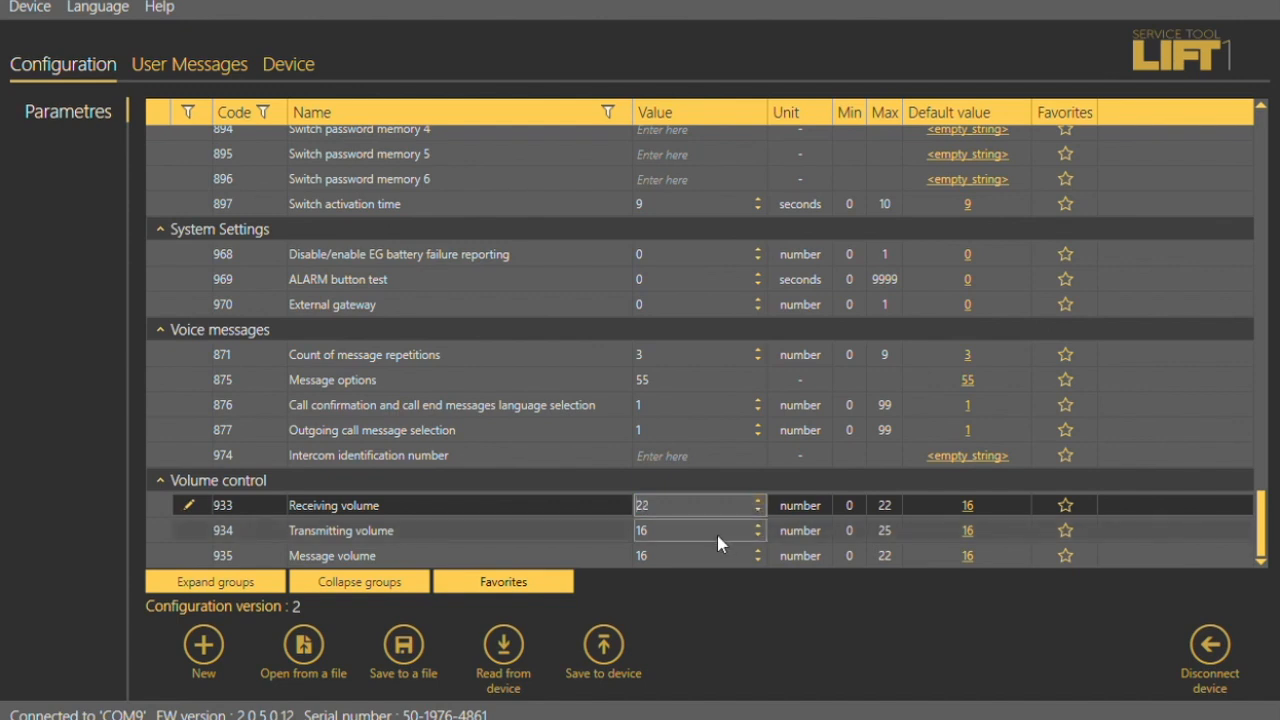
# - Set the Transmitting volume to 20 and the Message volume to 22
pyautogui.click(760, 531)
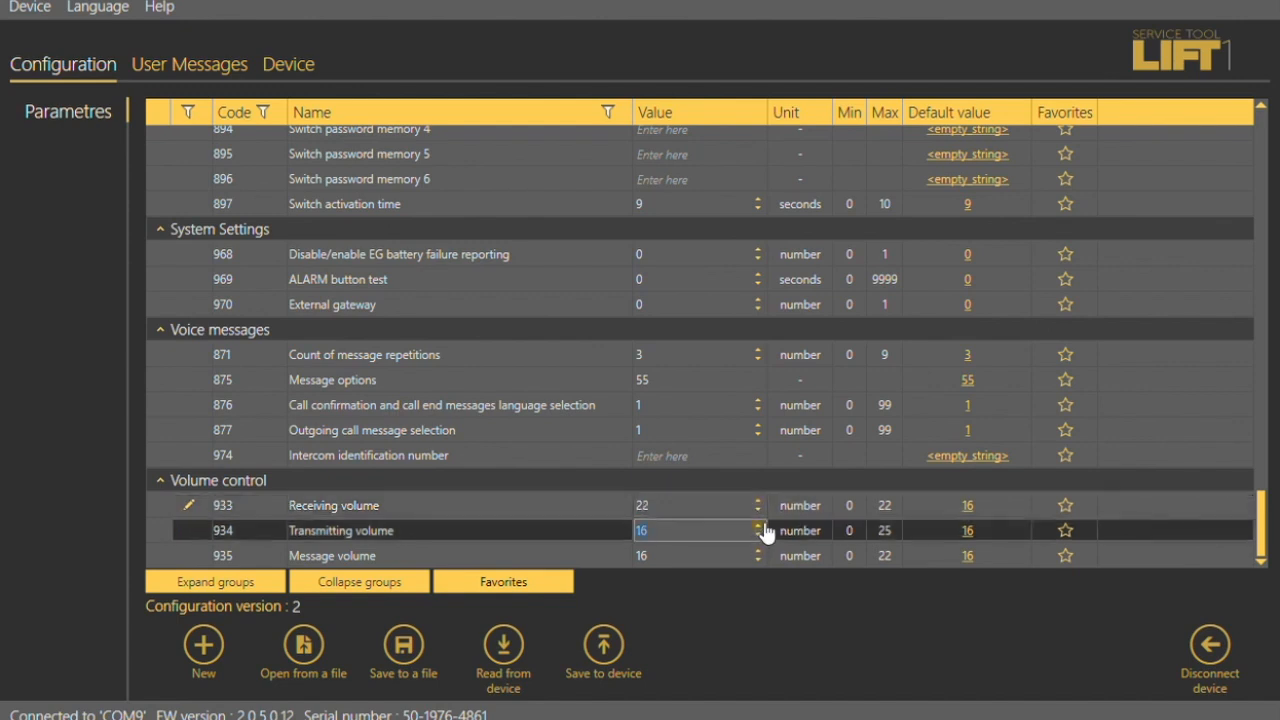
pyautogui.click(759, 526)
pyautogui.click(761, 526)
pyautogui.click(709, 551)
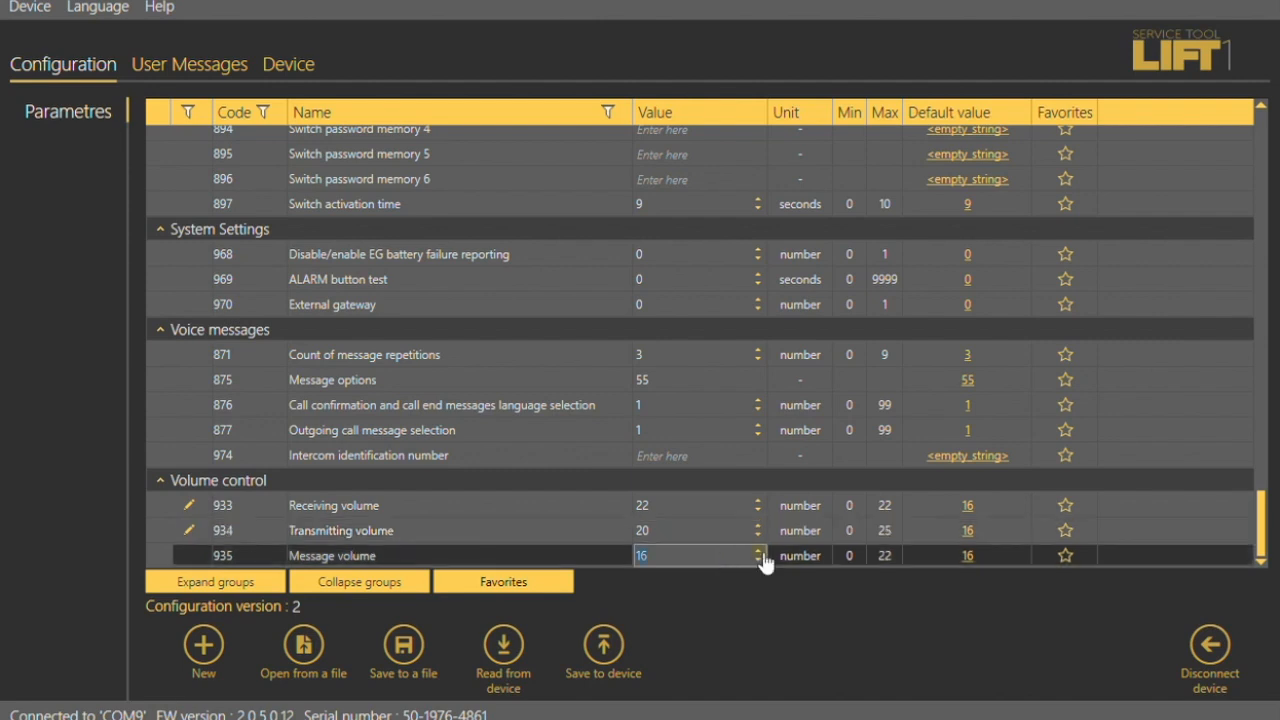
pyautogui.write('22')
pyautogui.click(608, 652)
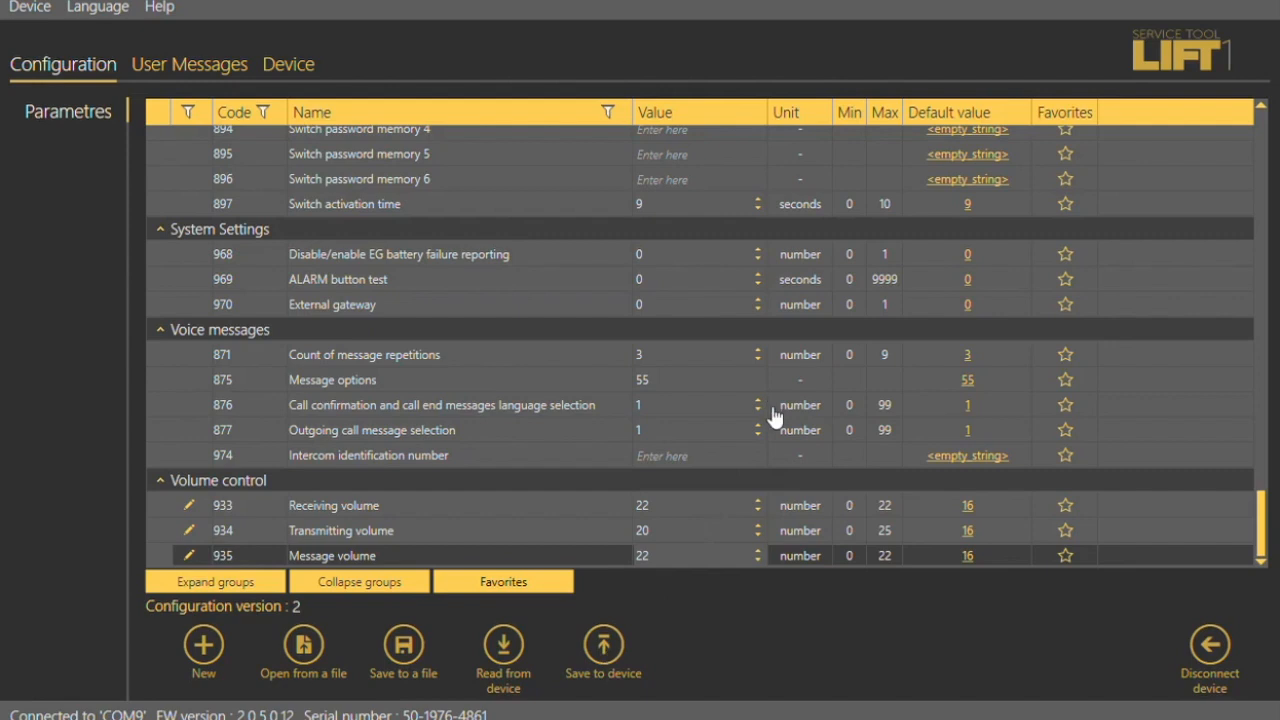
# - Create a new user message and raise the microphone volume to maximum
pyautogui.click(768, 414)
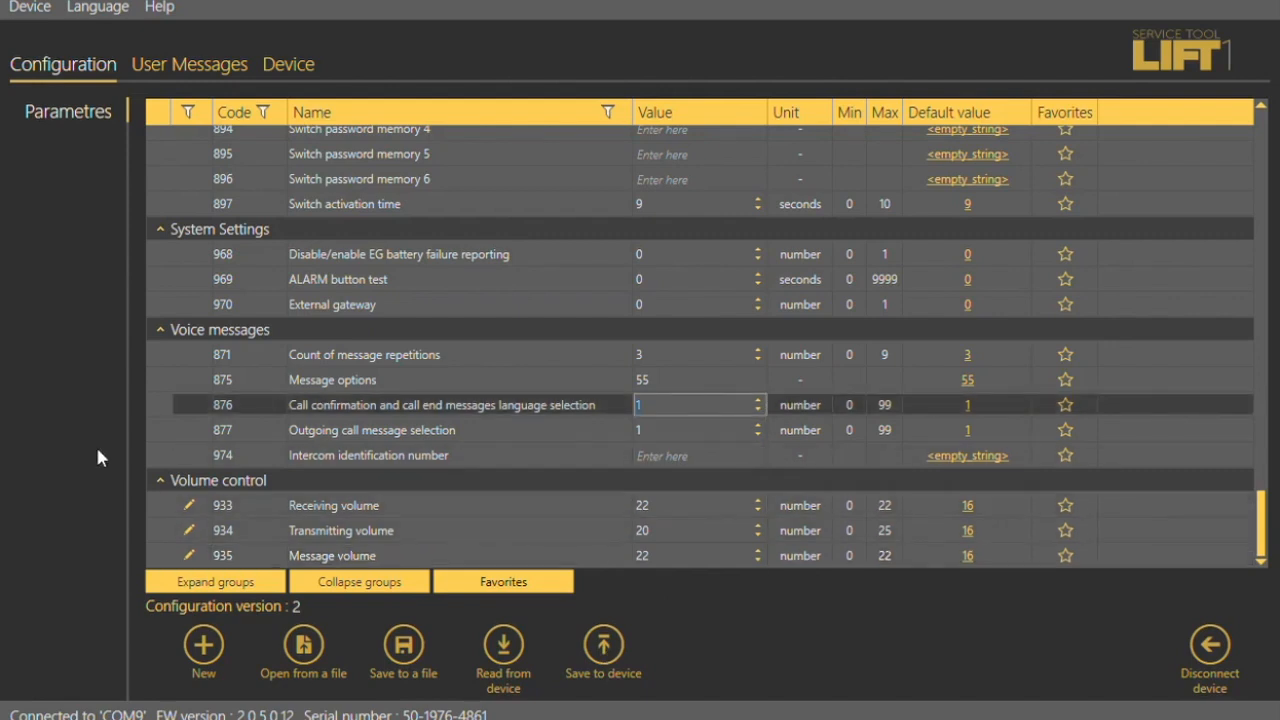
pyautogui.click(187, 72)
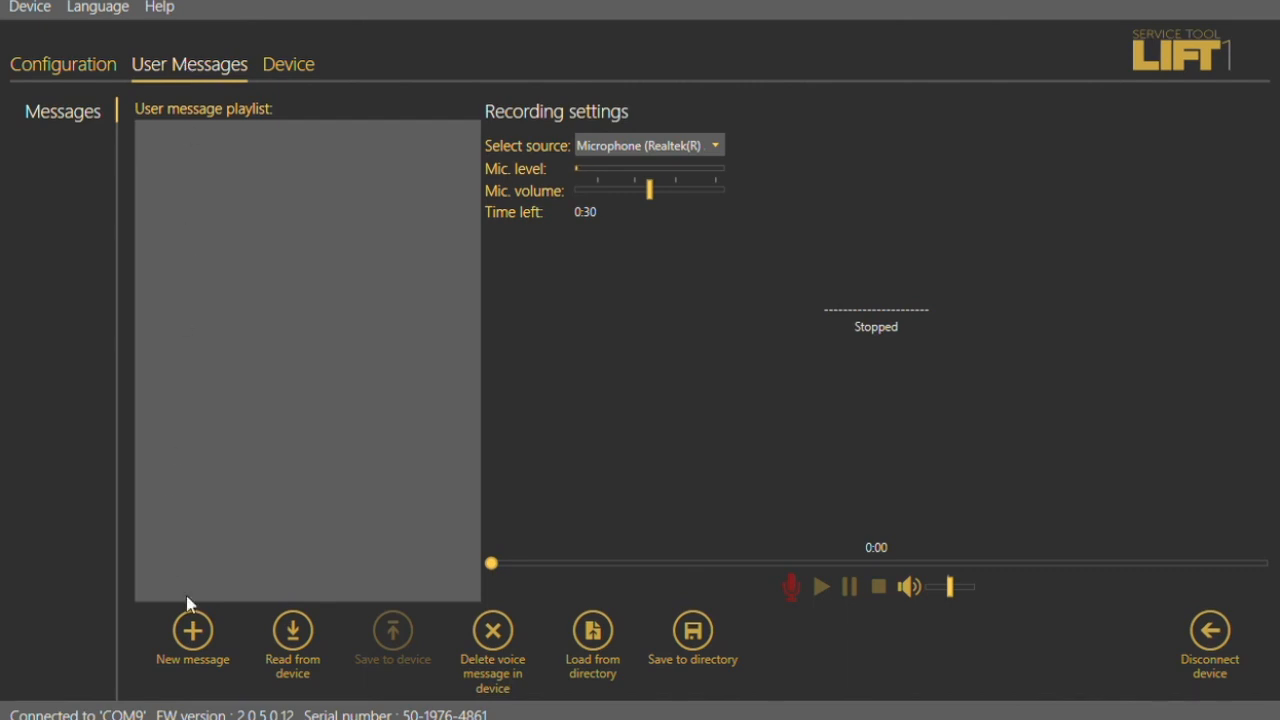
pyautogui.click(192, 630)
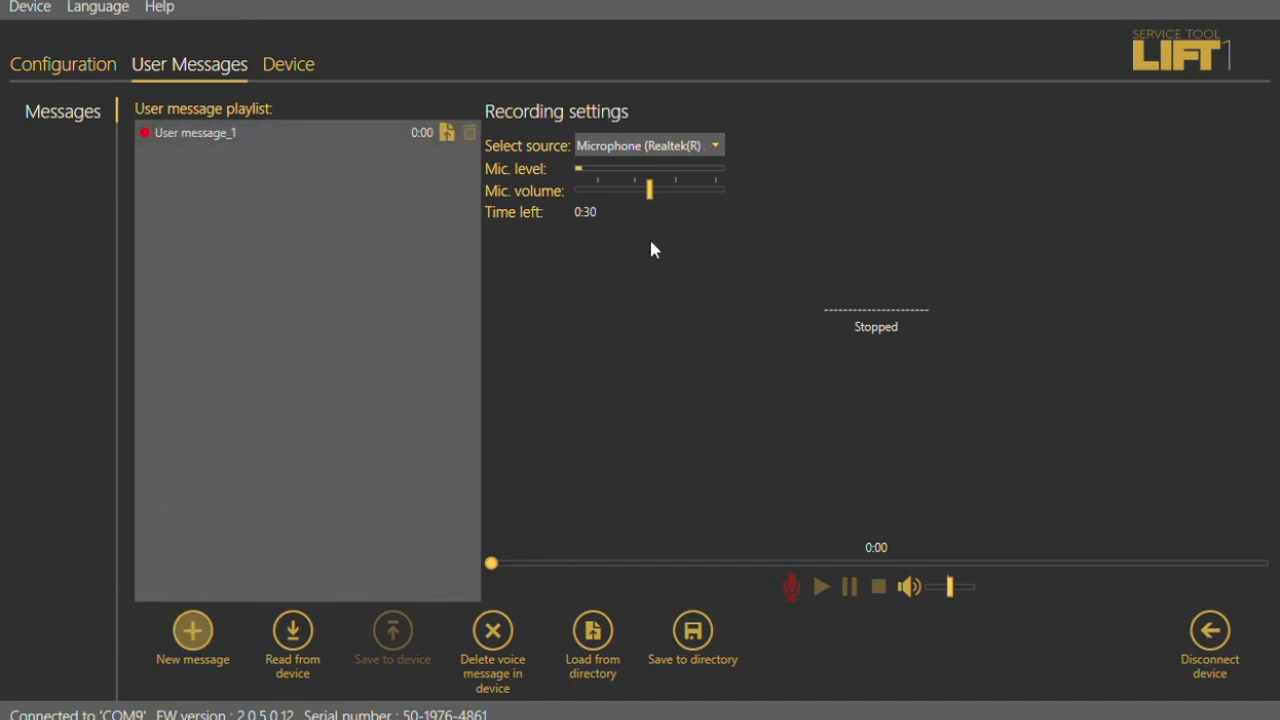
pyautogui.click(718, 190)
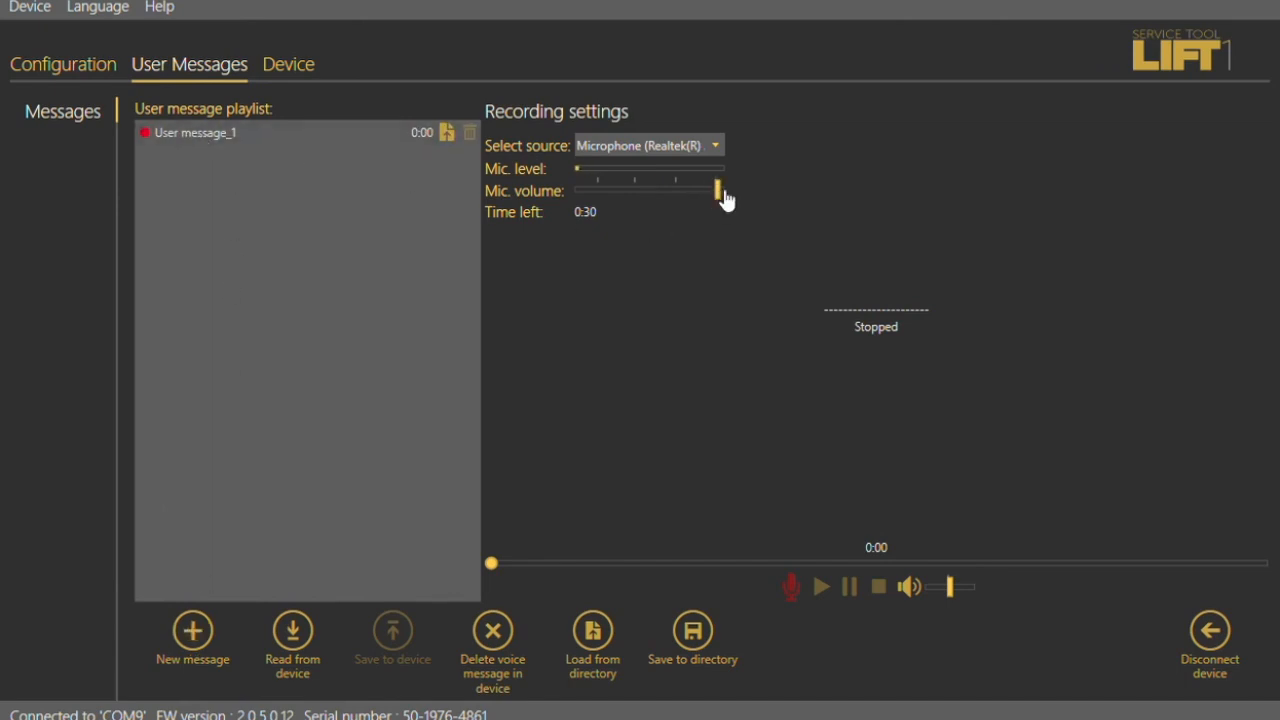
pyautogui.click(181, 128)
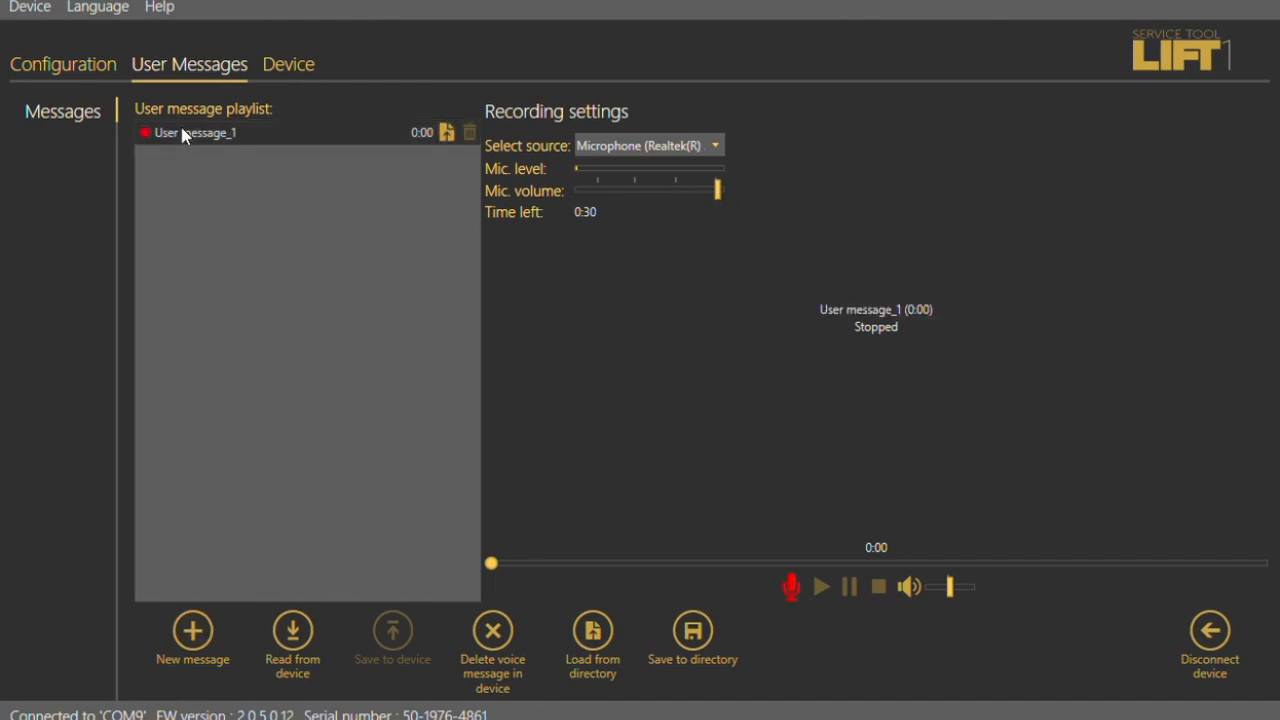
# - Record a voice clip for User message_1 and play it back
pyautogui.click(792, 590)
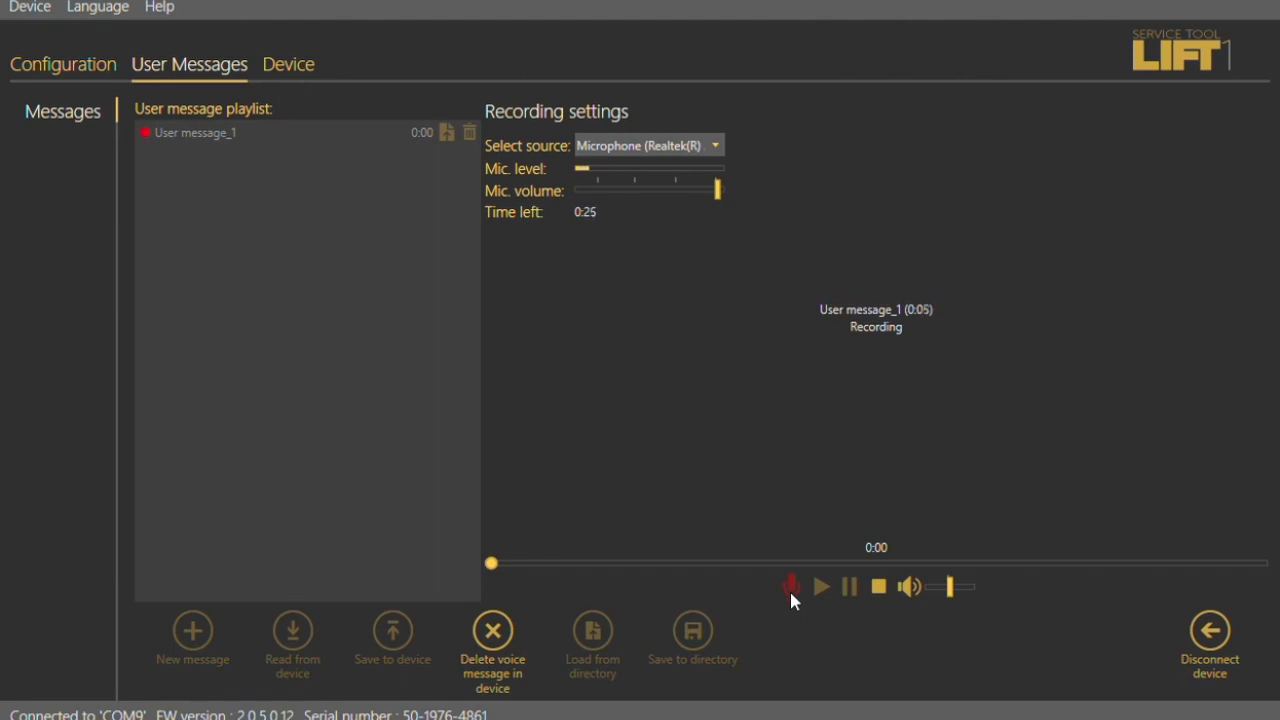
pyautogui.click(880, 588)
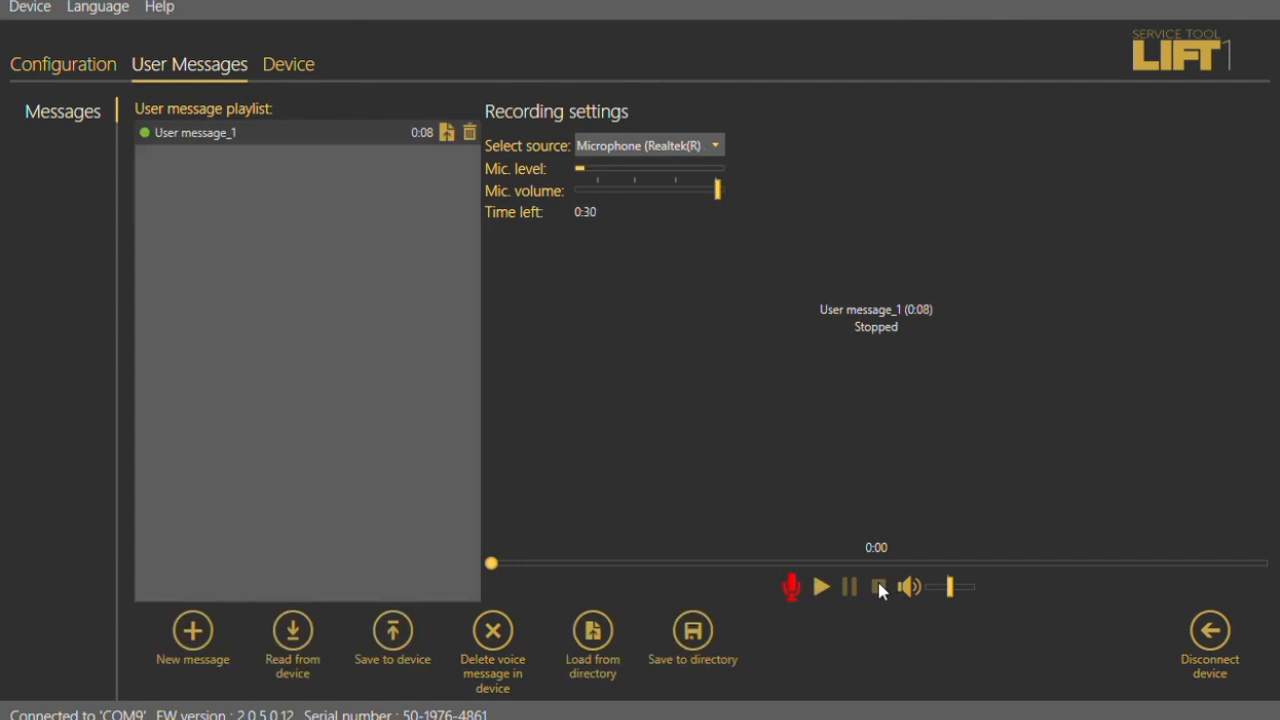
pyautogui.click(821, 589)
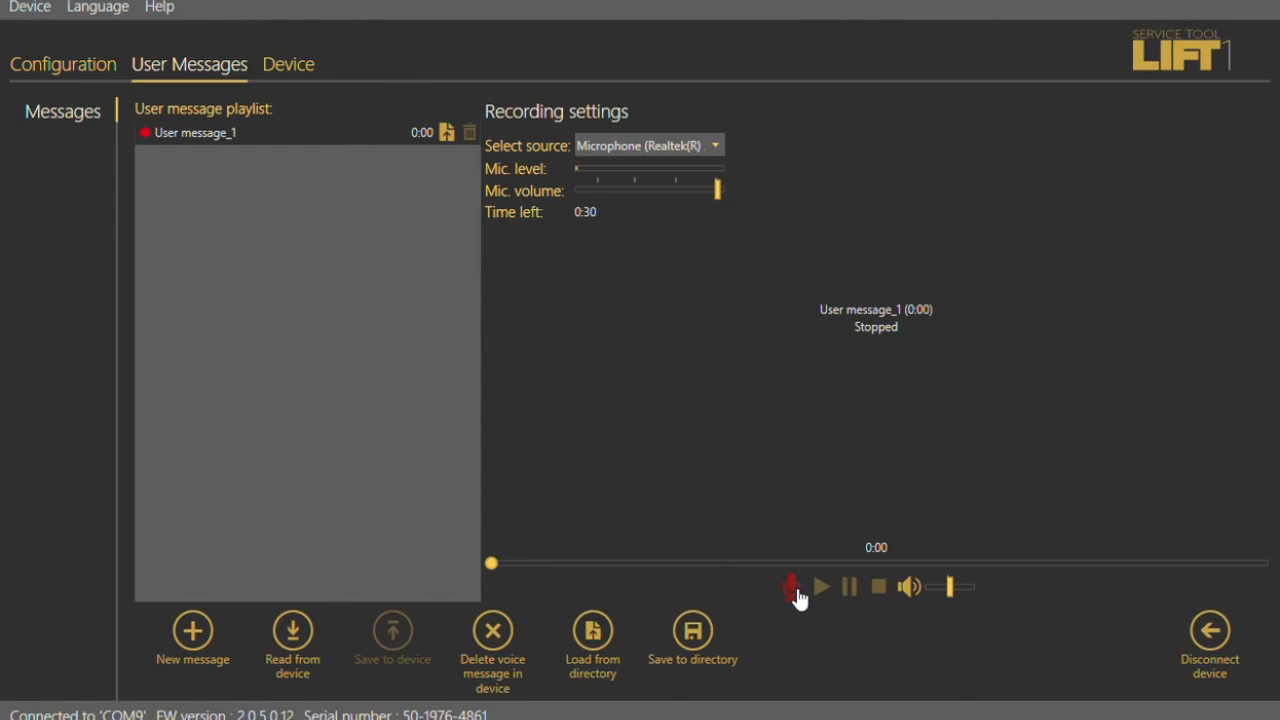
# - Record User message_1 again, play it back and save it to the device
pyautogui.click(792, 590)
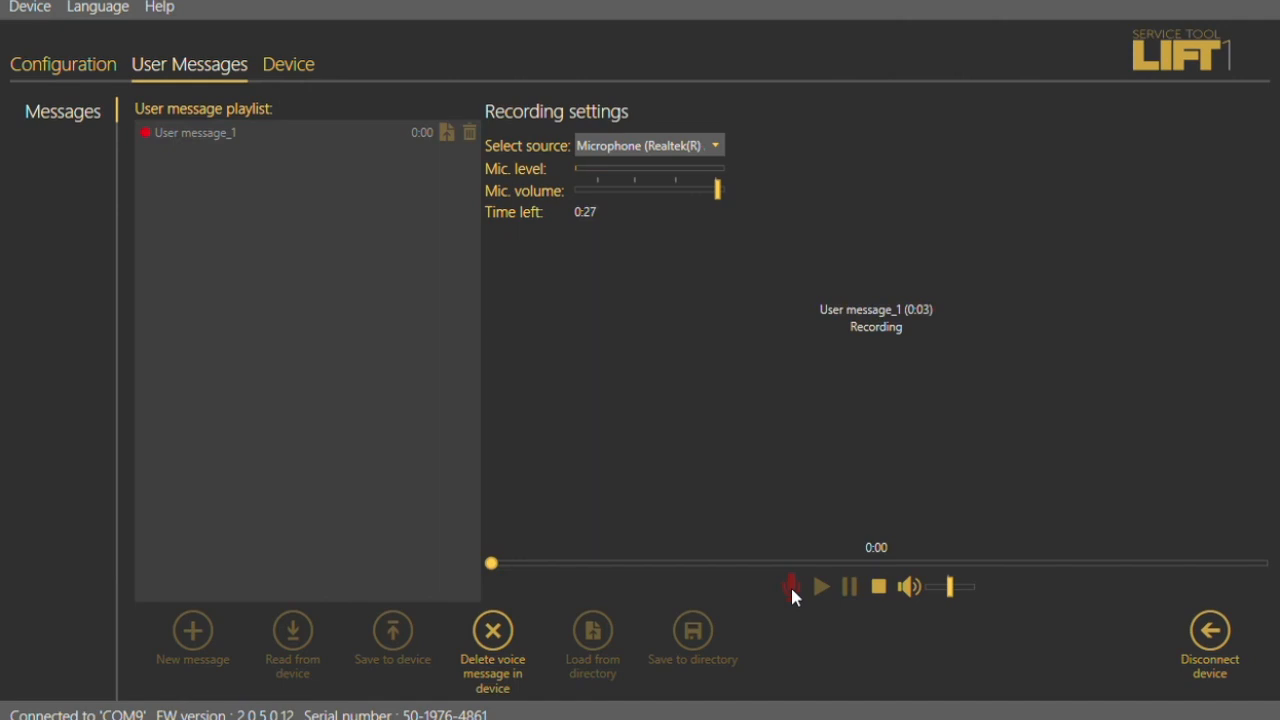
pyautogui.click(880, 587)
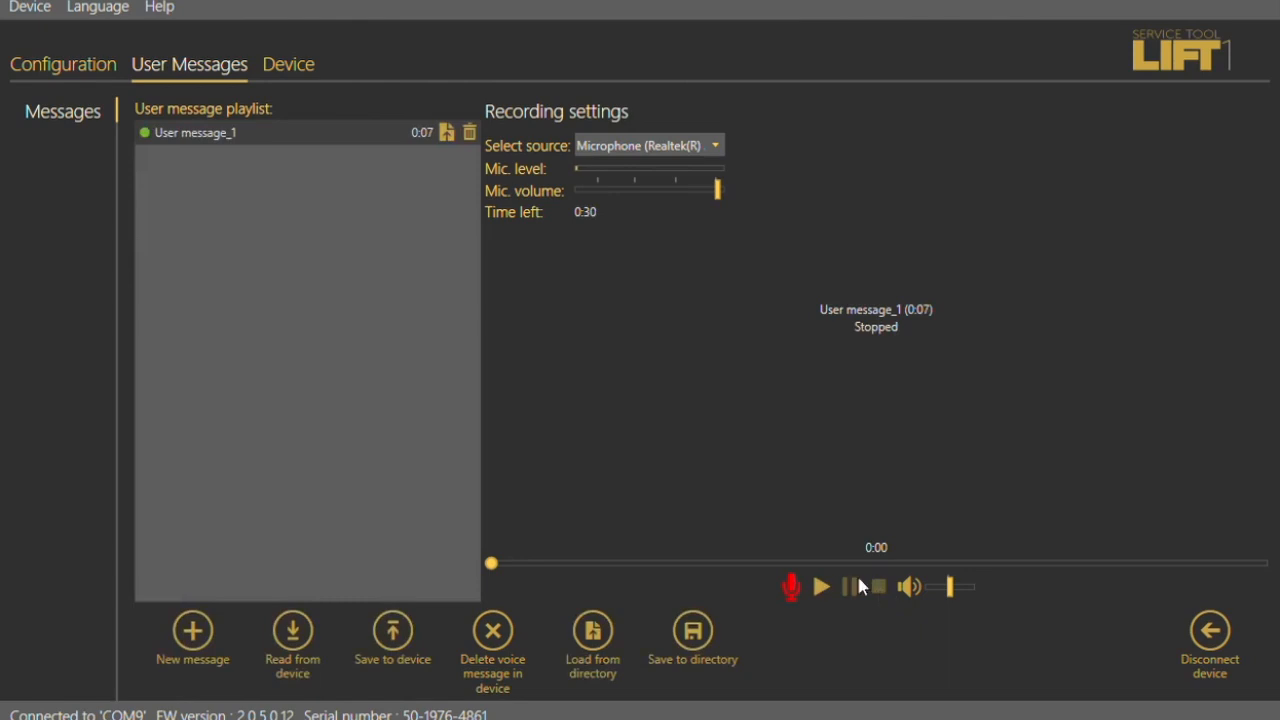
pyautogui.click(826, 590)
pyautogui.click(395, 634)
# - Save the parameter configuration to the device and disconnect from it
pyautogui.click(69, 72)
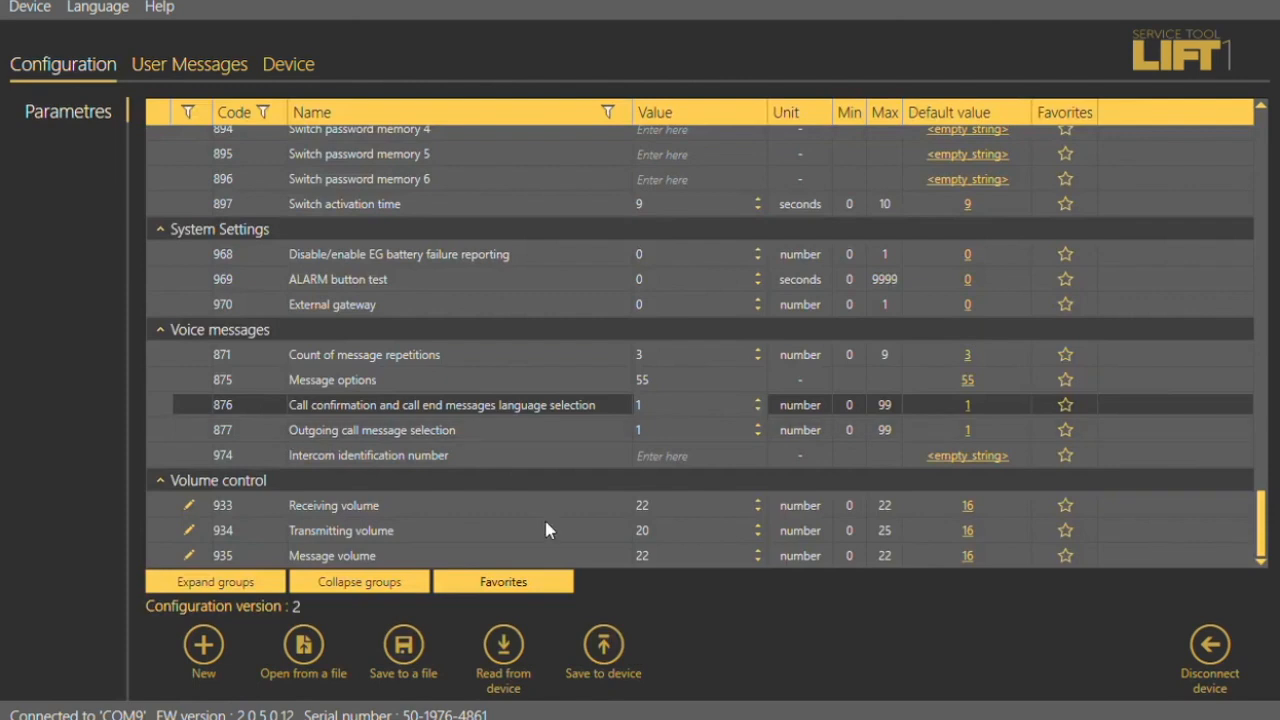
pyautogui.click(601, 648)
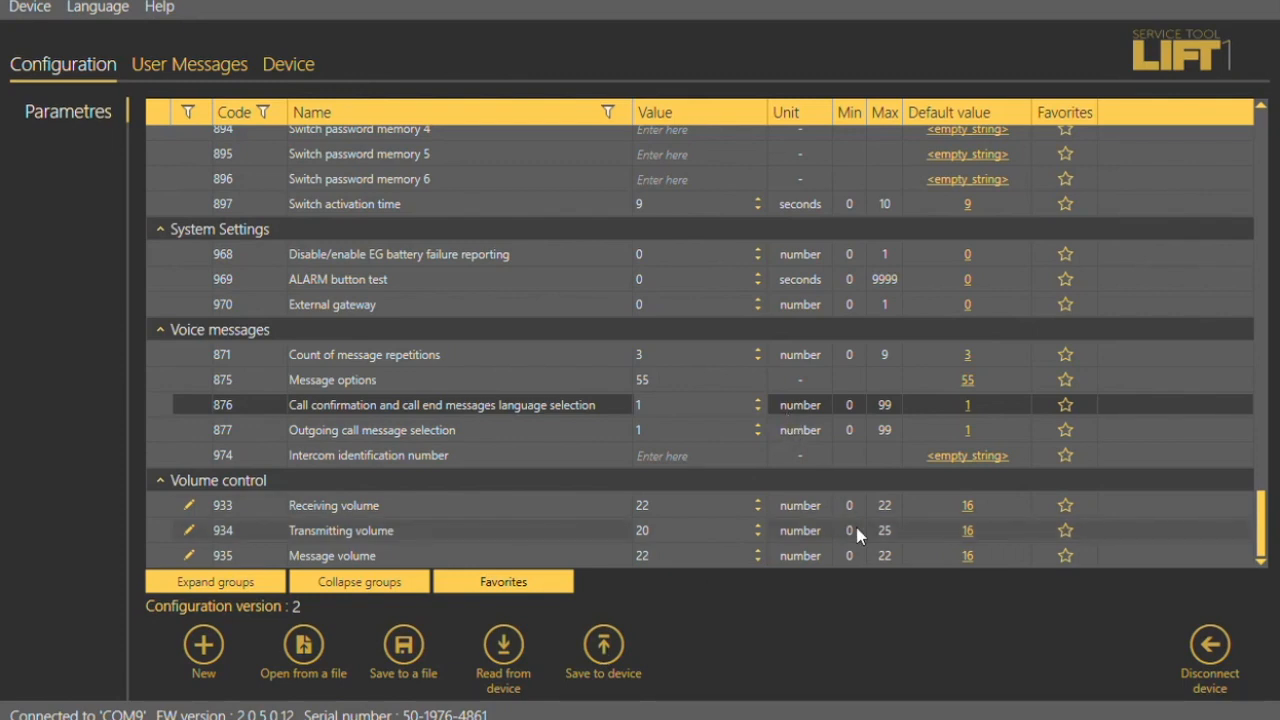
pyautogui.click(1212, 645)
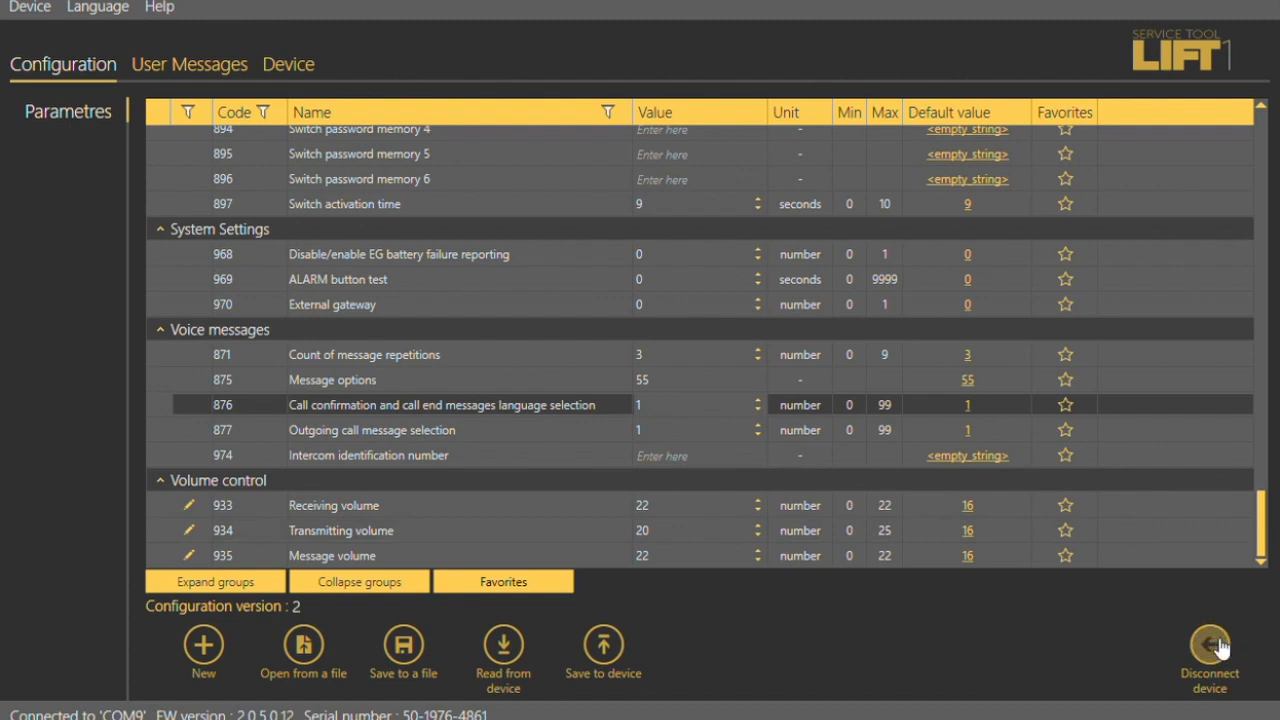